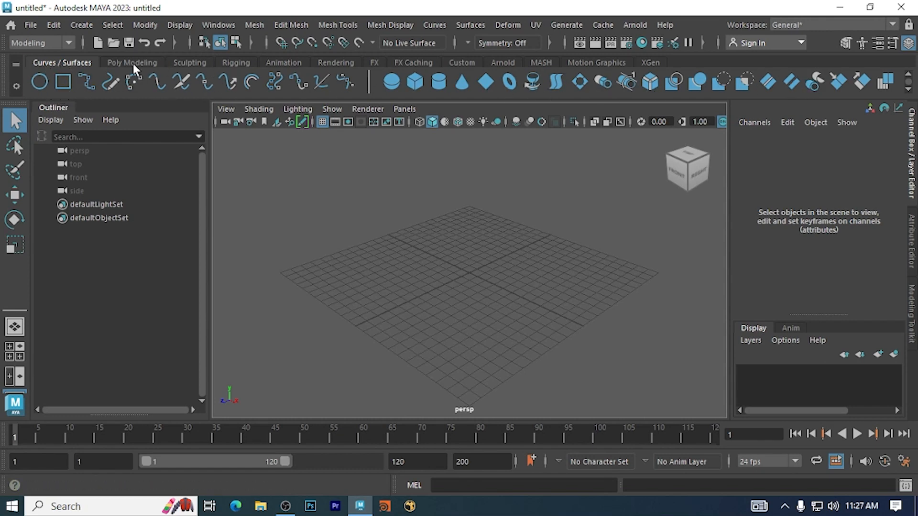
- Create a default polygon sphere at the centre of the grid
click(120, 64)
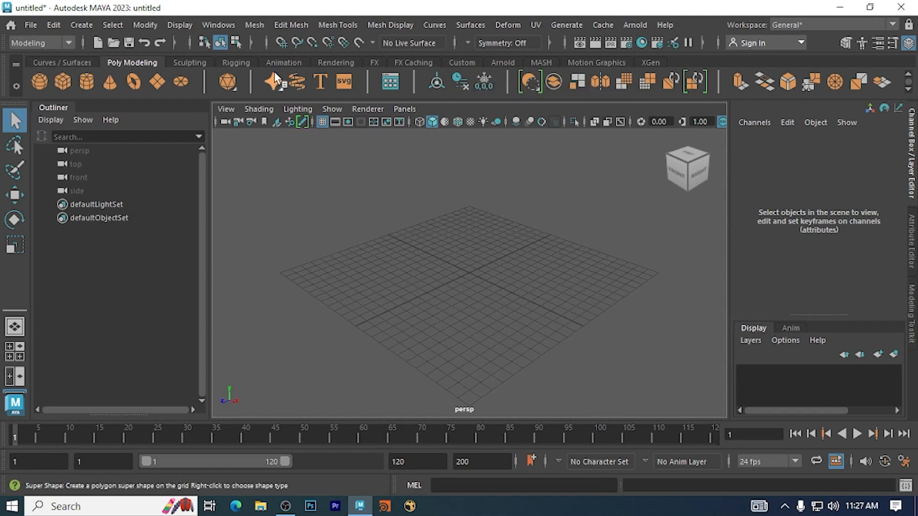
click(84, 64)
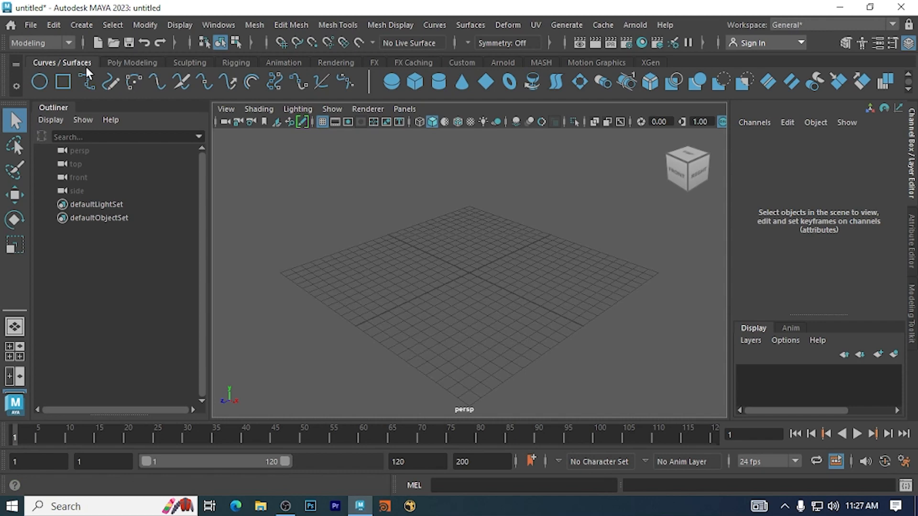
click(130, 63)
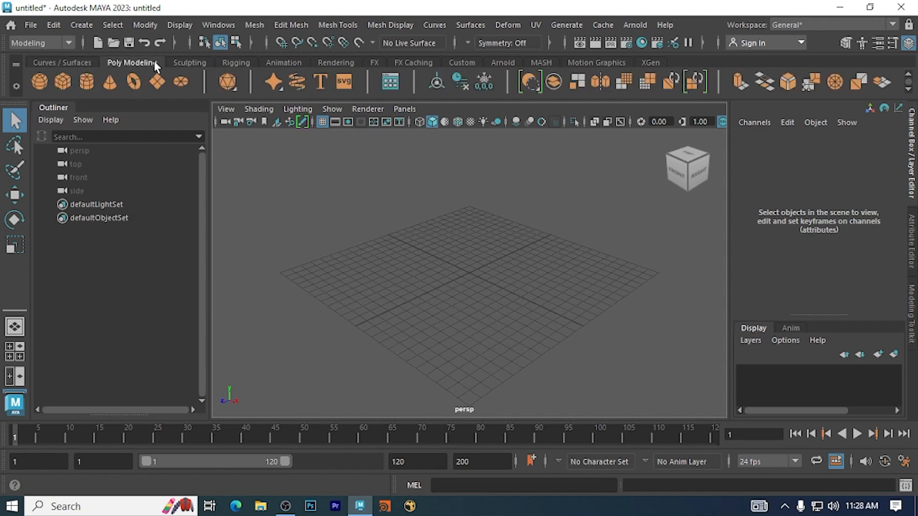
click(39, 84)
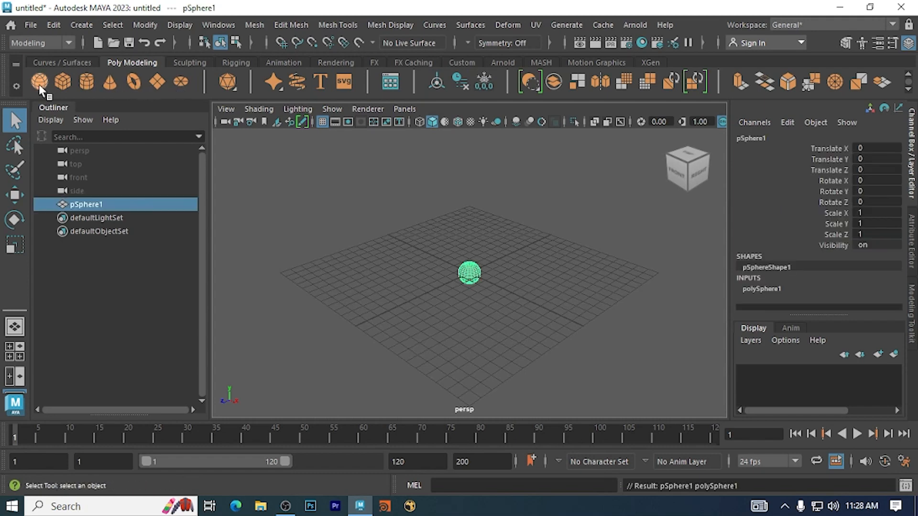
- Practise selecting and deselecting the sphere with a selection box around it, and delete it
drag(395, 221, 518, 334)
click(414, 236)
scroll(388, 217, up, 5)
click(518, 334)
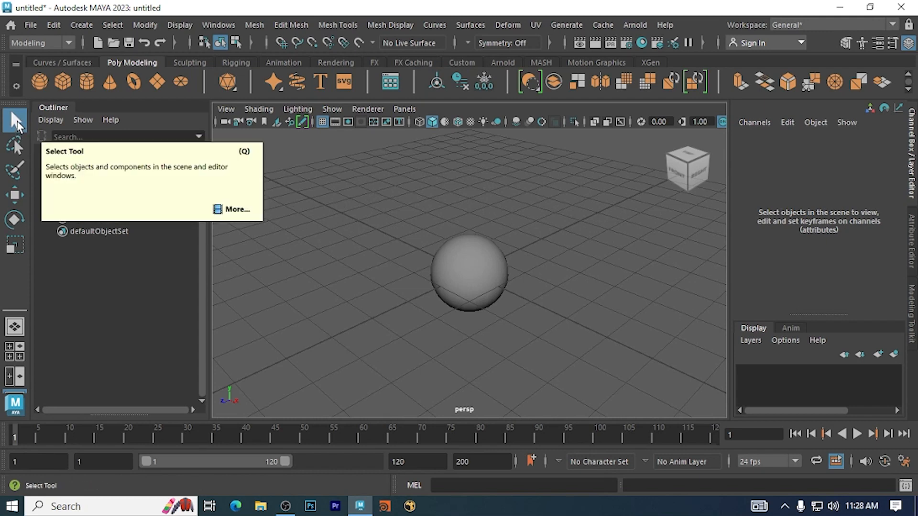
drag(354, 196, 597, 359)
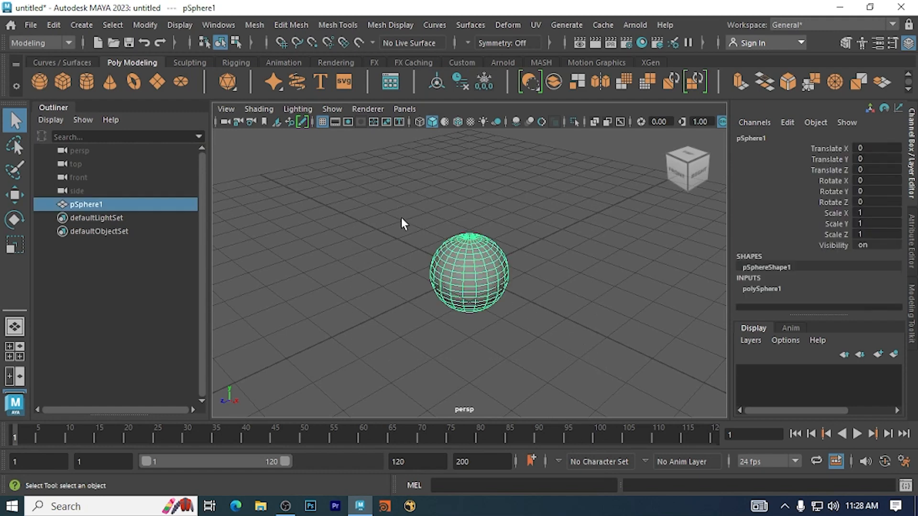
click(358, 217)
drag(359, 214, 577, 348)
key(Delete)
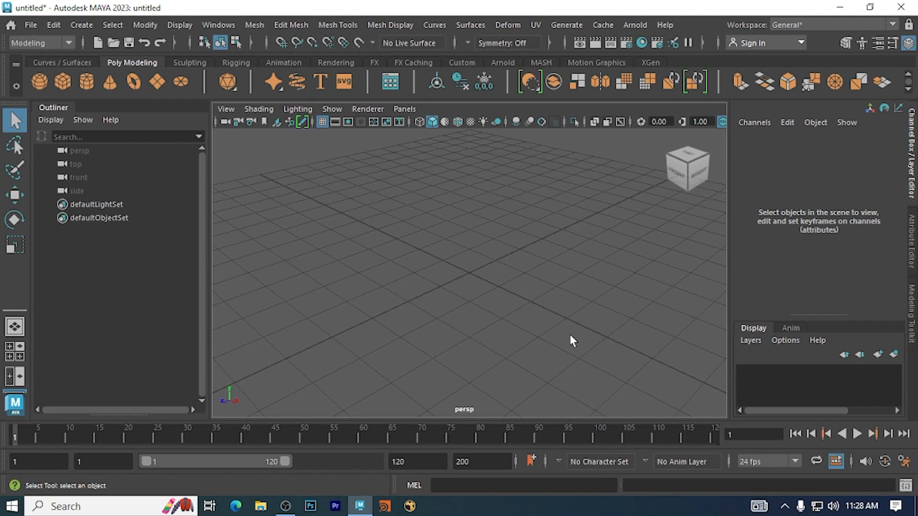
- Create another polygon sphere from the Polygon Primitives commands
click(79, 24)
mouse_move(122, 78)
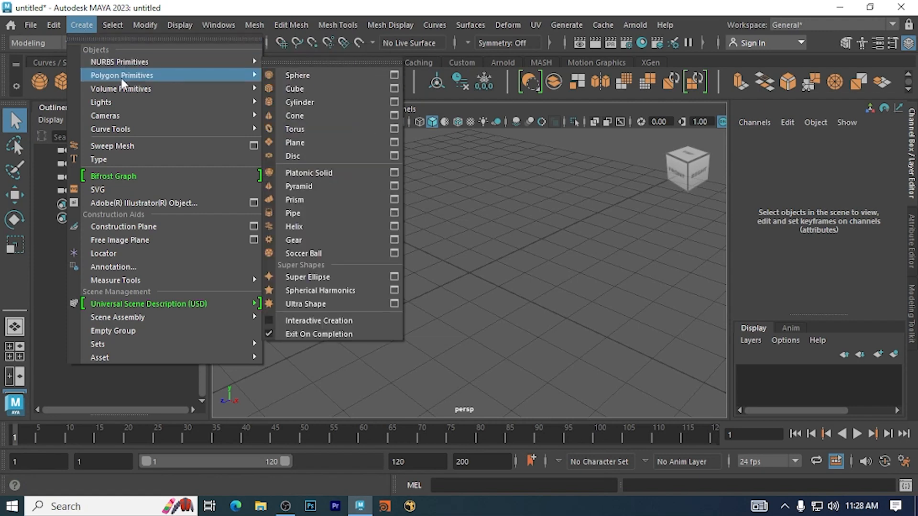
click(314, 76)
- Reselect the second sphere with a selection box and delete it
drag(346, 188, 562, 337)
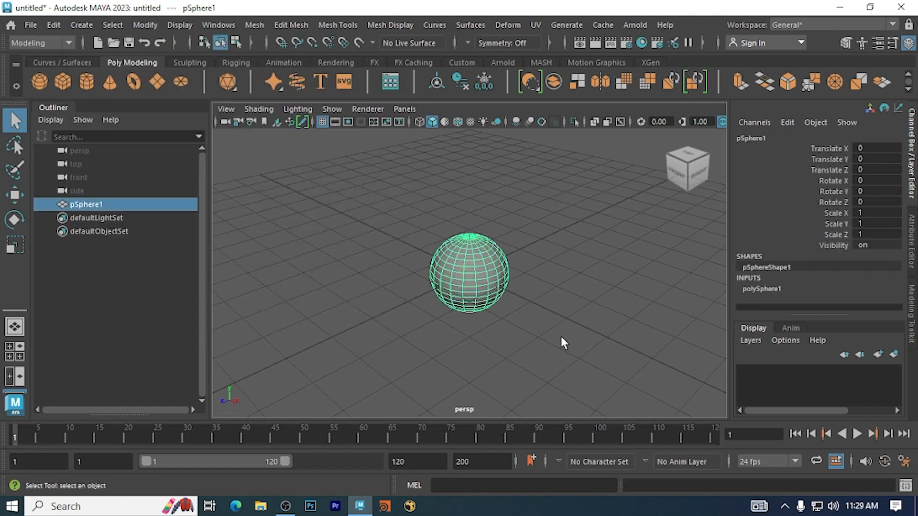
click(561, 337)
drag(376, 215, 551, 337)
key(Delete)
- Enable Interactive Creation for polygon primitives
click(84, 25)
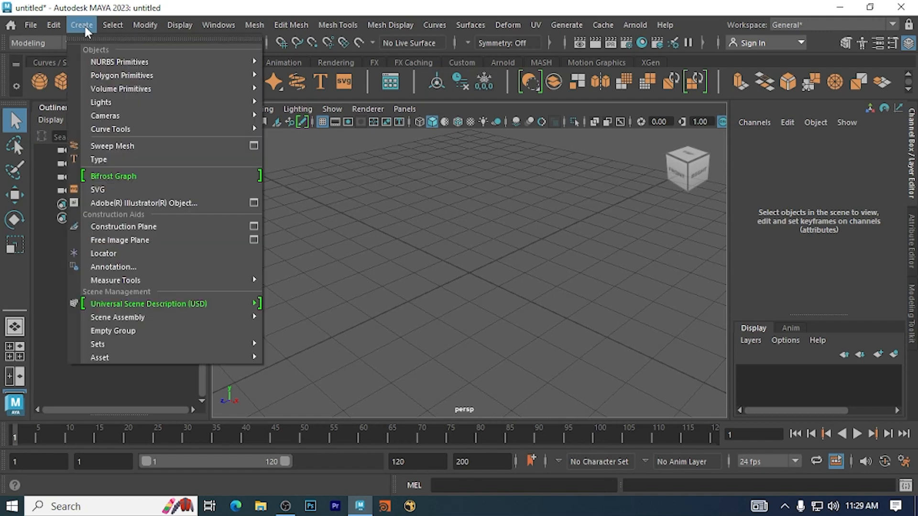
mouse_move(104, 76)
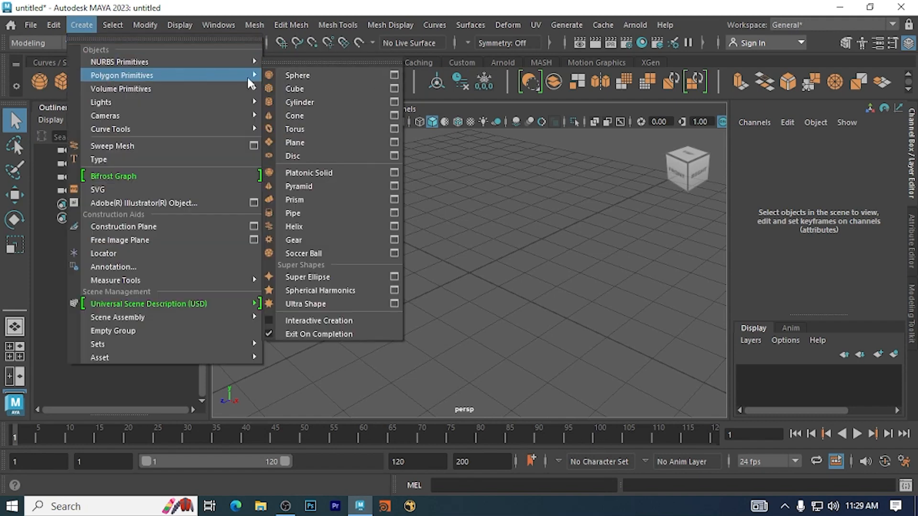
click(268, 320)
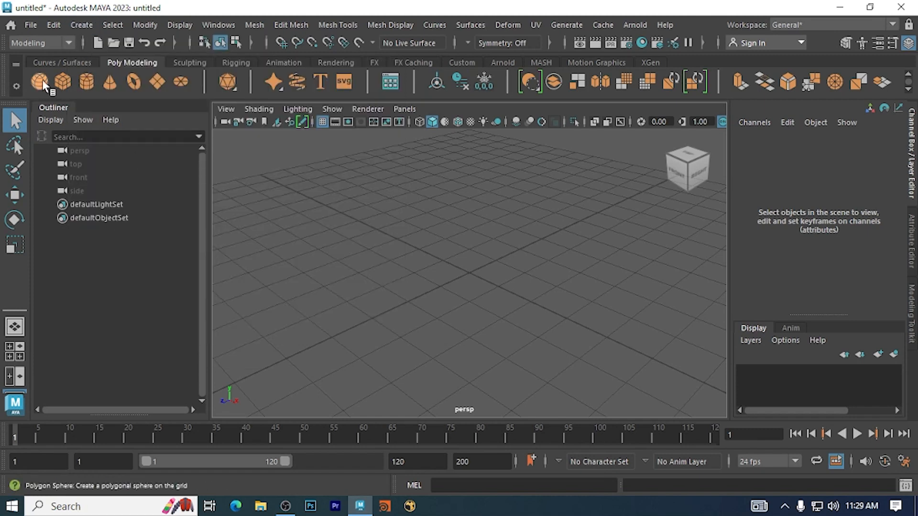
click(82, 27)
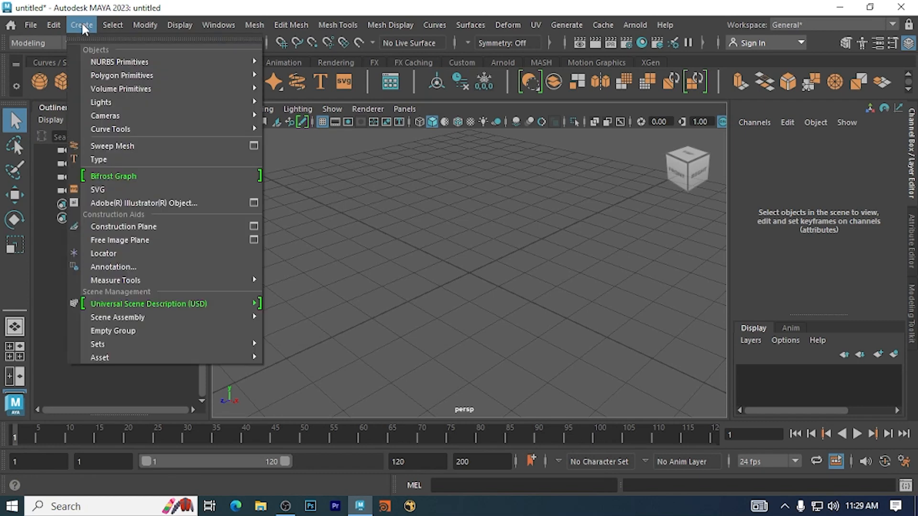
click(81, 25)
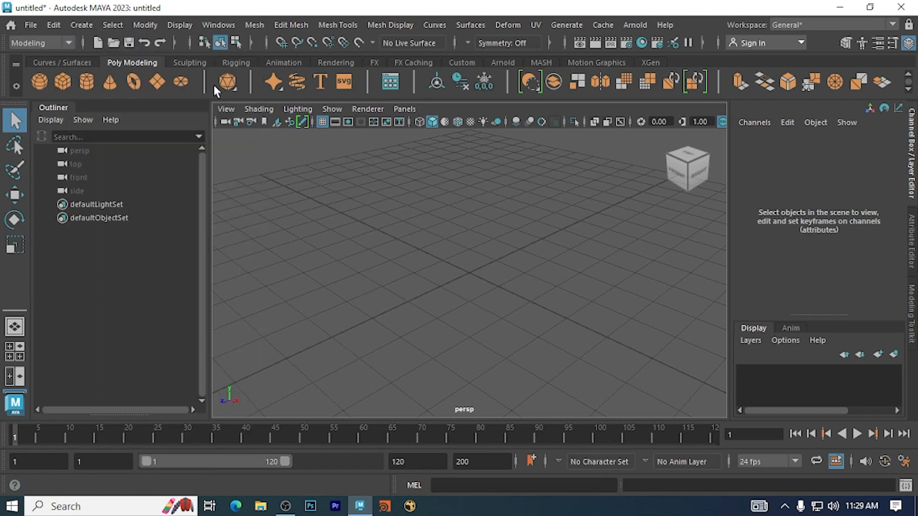
- Draw a polygon sphere interactively near the grid's centre with a radius of about 1.85, and delete it
click(40, 82)
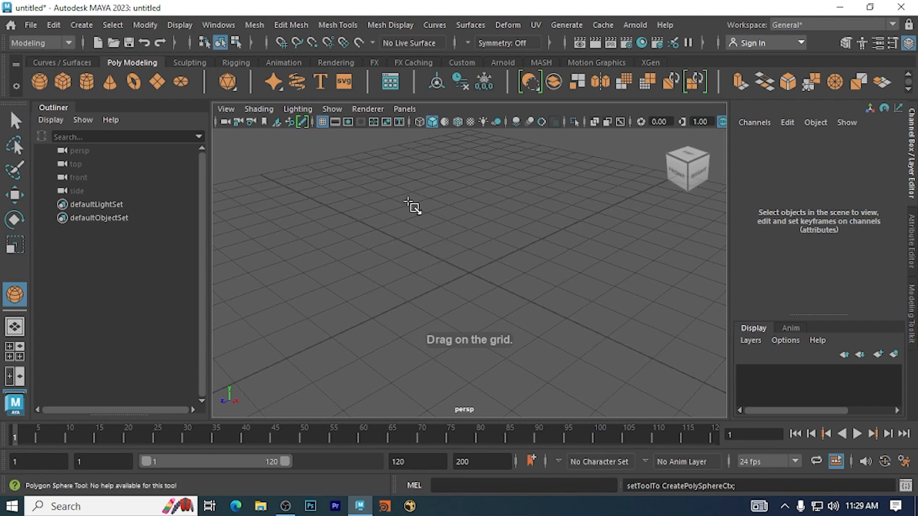
scroll(485, 258, down, 3)
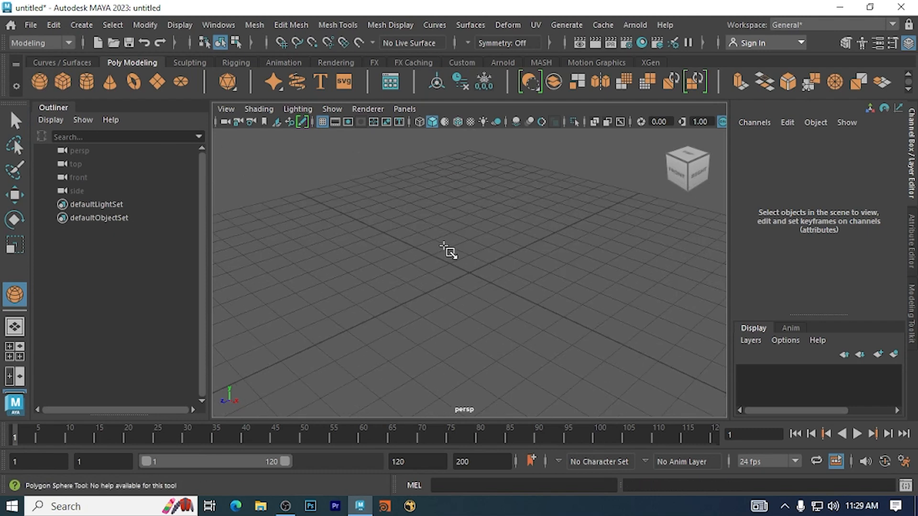
drag(466, 273, 530, 279)
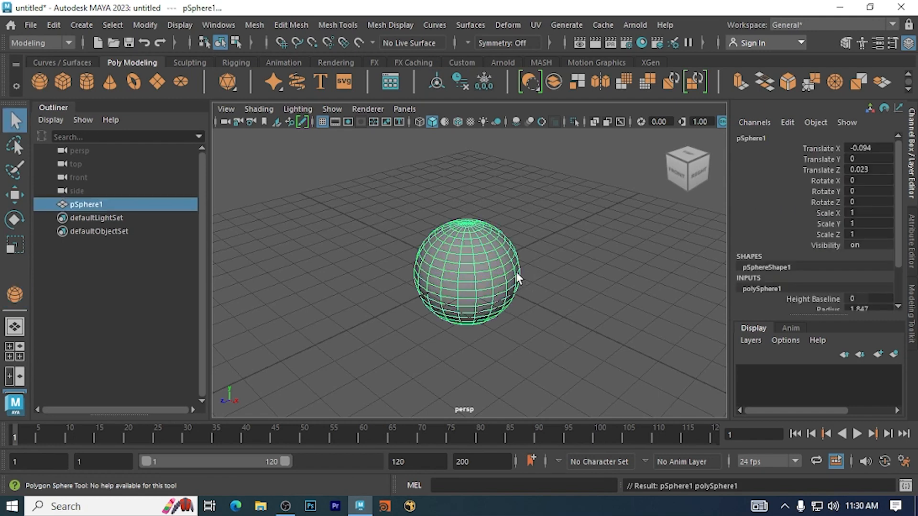
key(q)
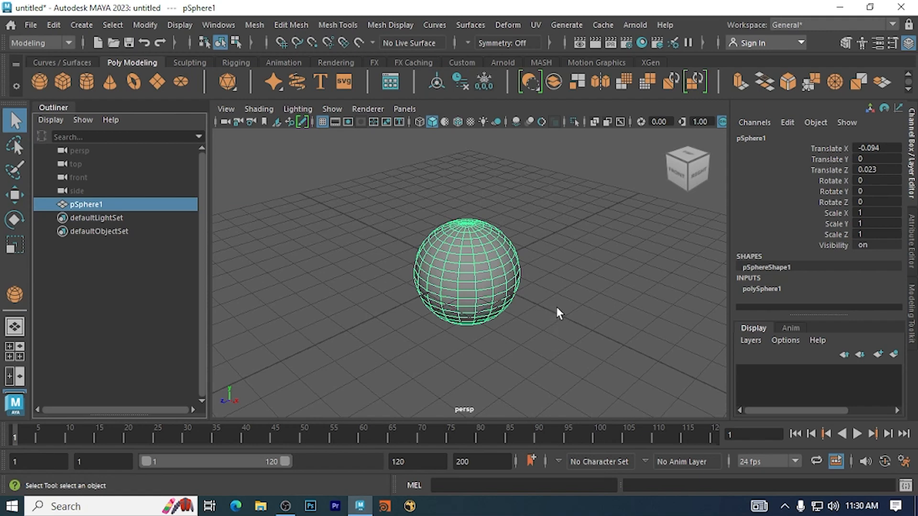
key(Delete)
- Draw a polygon cube interactively on the grid, about 6.8 wide, 6.6 deep and 5.6 high
shift+right_drag(407, 253, 374, 268)
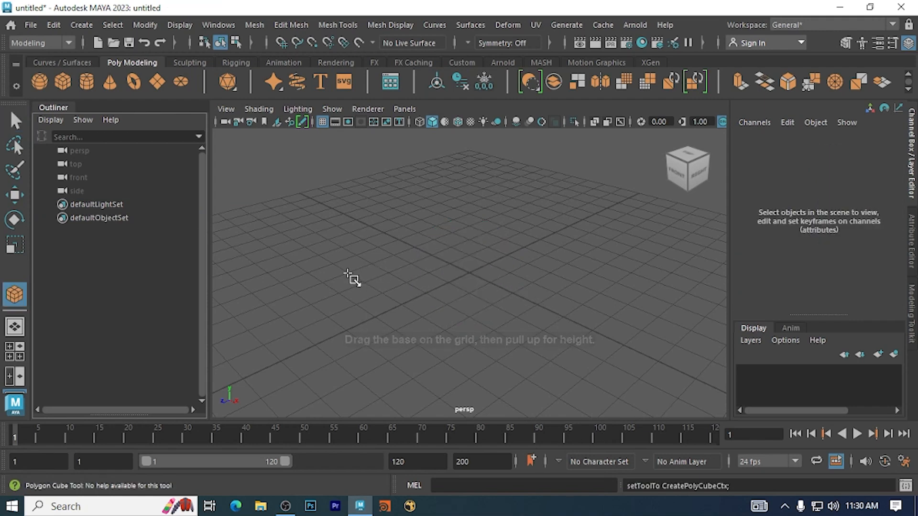
drag(348, 274, 619, 274)
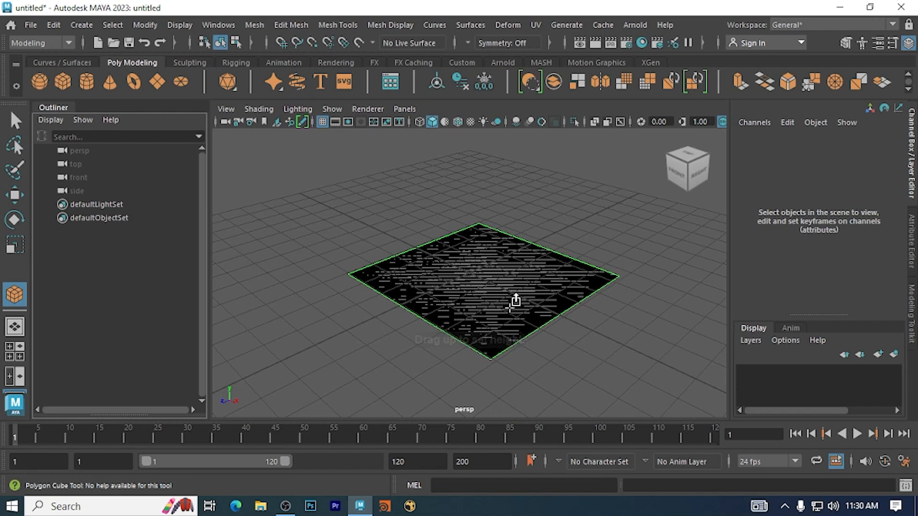
drag(514, 301, 508, 128)
scroll(570, 216, down, 5)
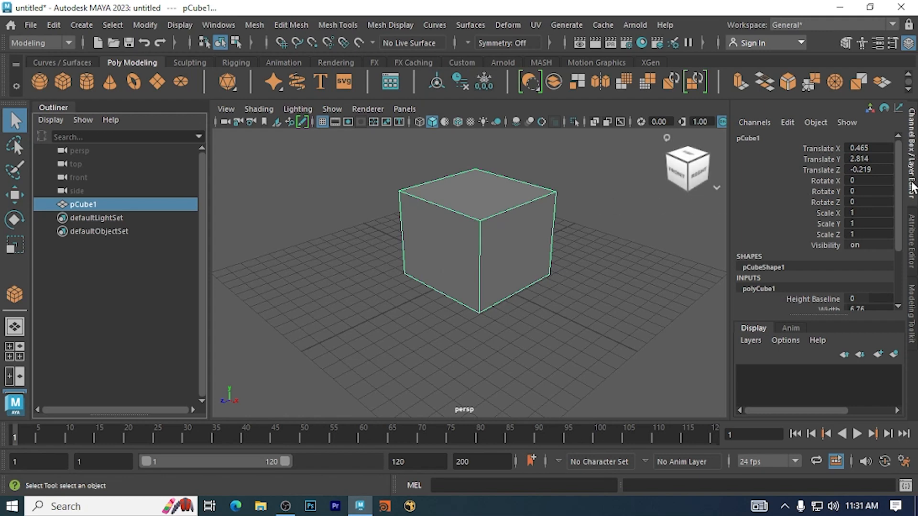
- Toggle the Channel Box off and back on
click(913, 158)
click(913, 159)
click(913, 159)
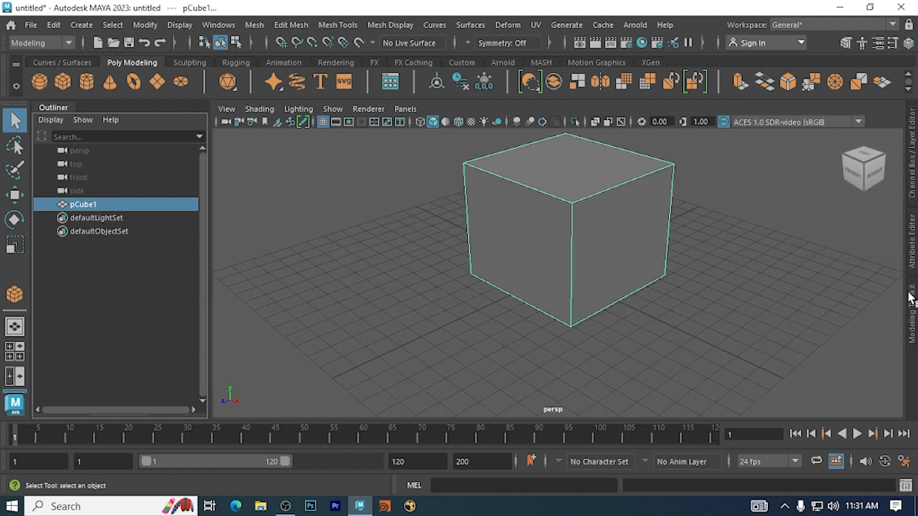
click(913, 160)
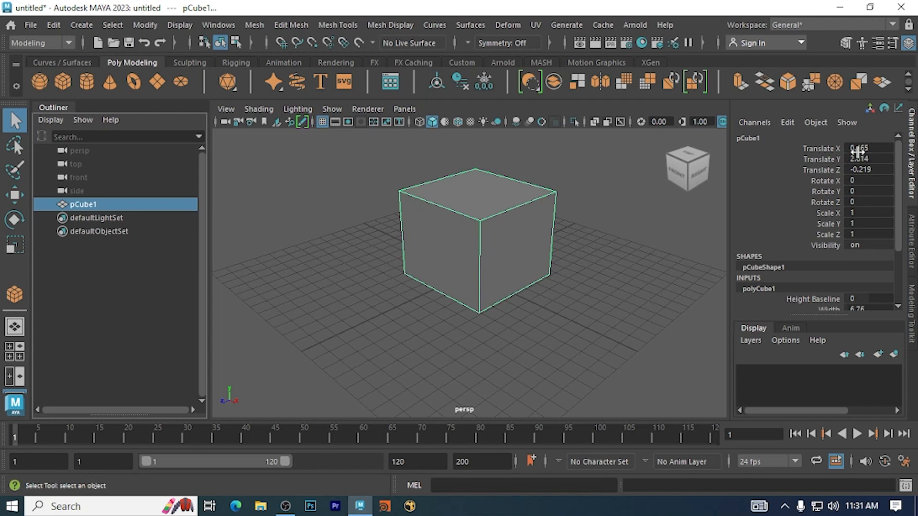
- Set the cube's Translate X, Y and Z to 0 and deselect it
drag(824, 148, 865, 170)
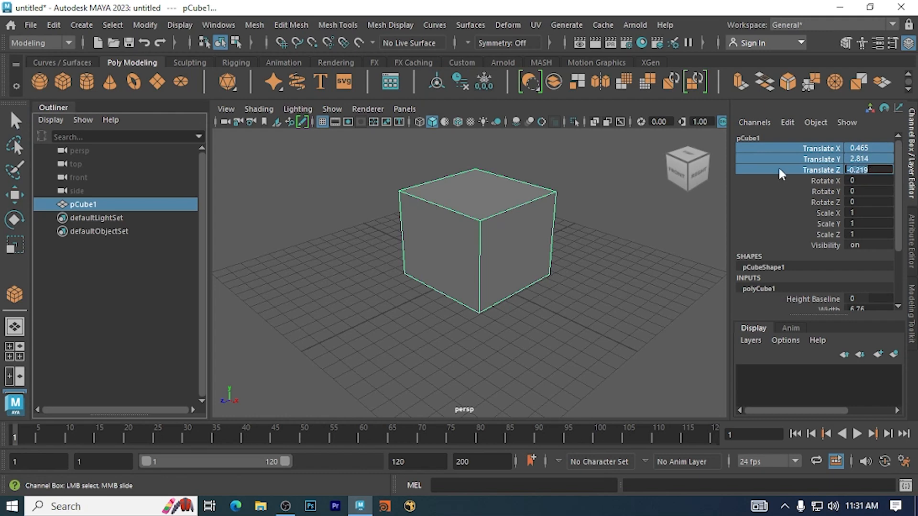
text(0)
key(Return)
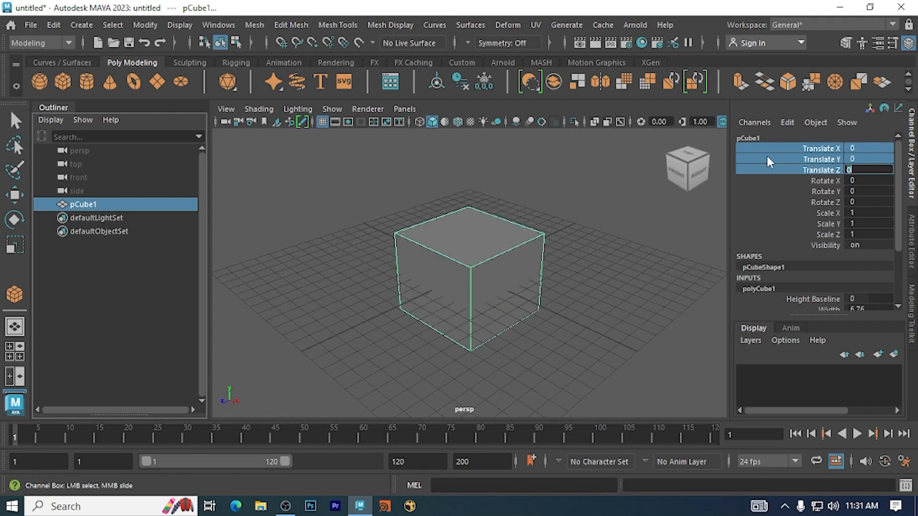
click(607, 229)
- Try a Scale Y of 3 on the cube, restore it to 1 and deselect the cube
drag(356, 211, 619, 356)
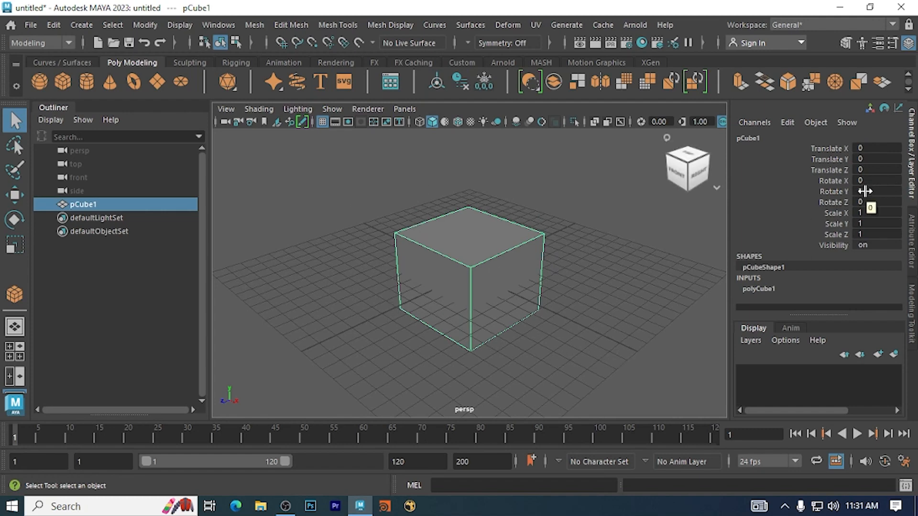
double_click(866, 223)
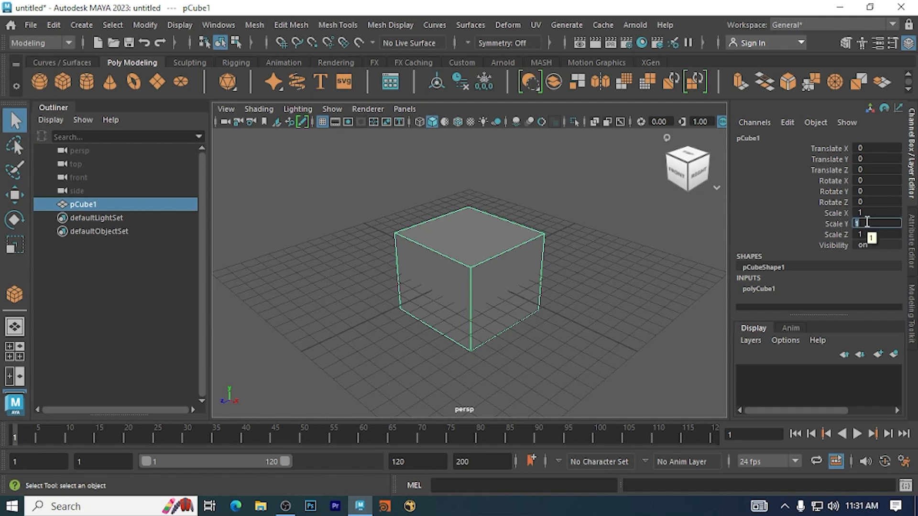
text(3)
key(Return)
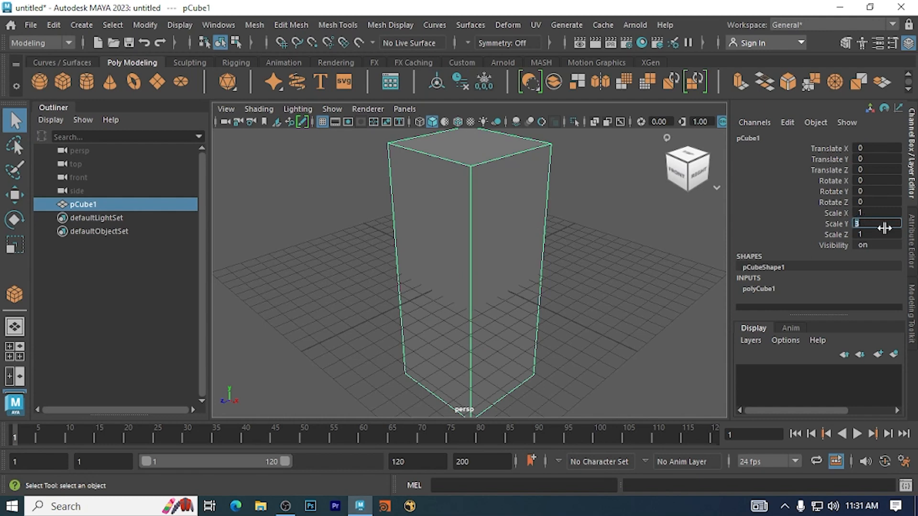
text(1)
key(Return)
click(661, 288)
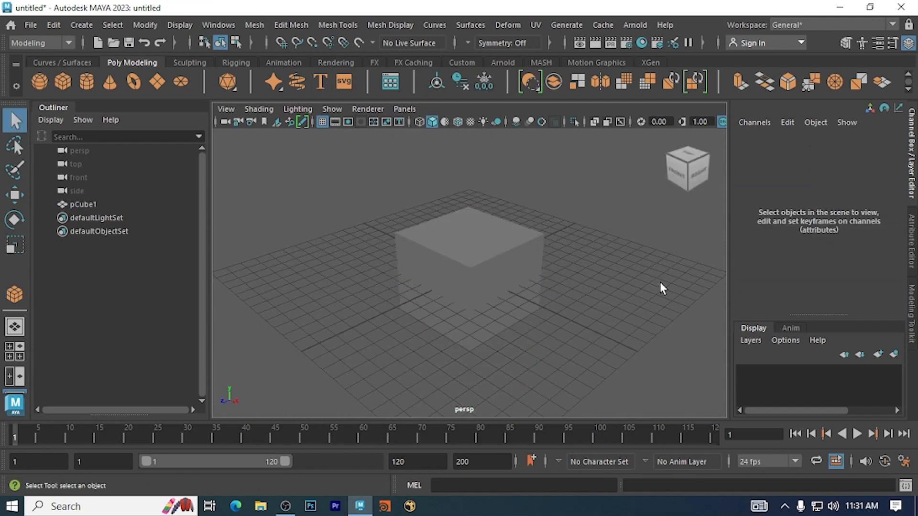
- Reselect the cube and interactively increase its polyCube Width to 8.66
drag(576, 206, 324, 379)
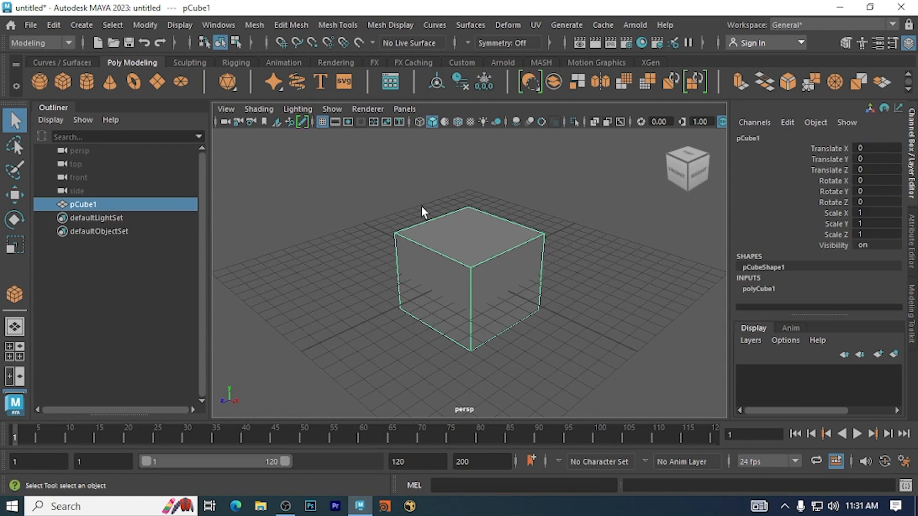
click(760, 289)
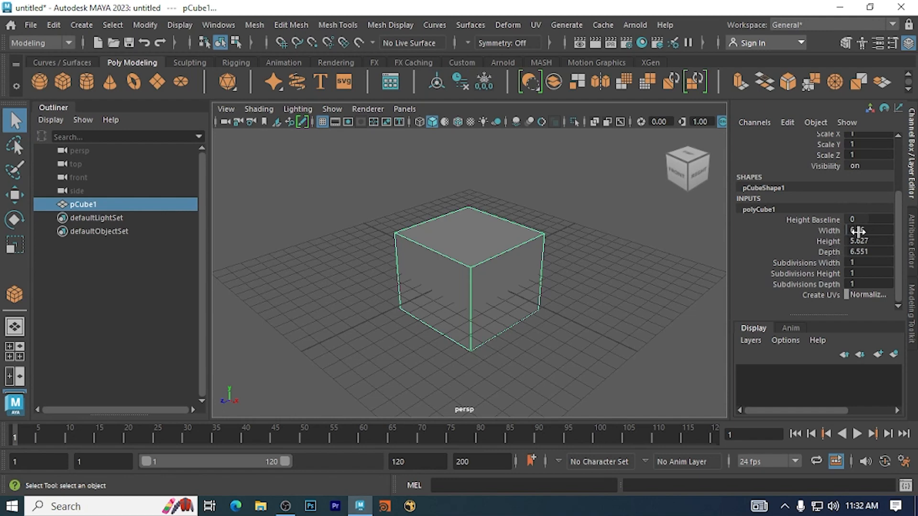
click(824, 232)
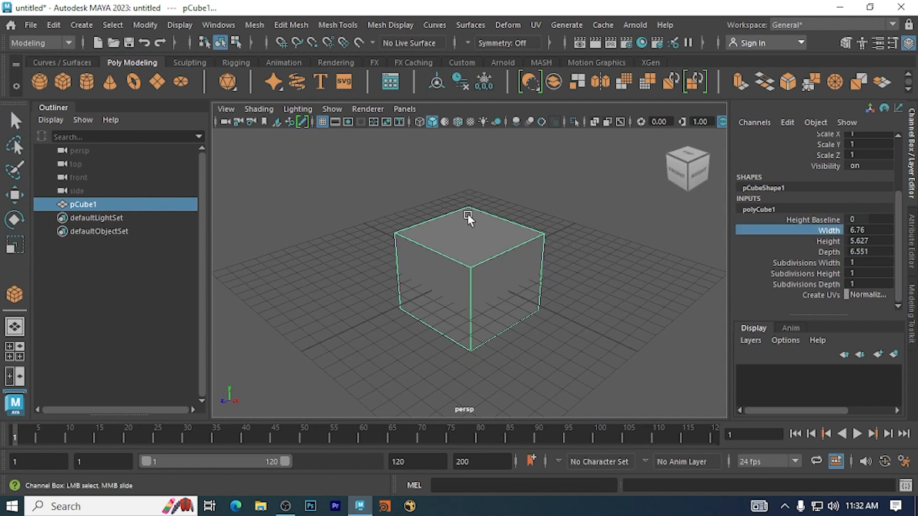
middle_drag(465, 221, 478, 251)
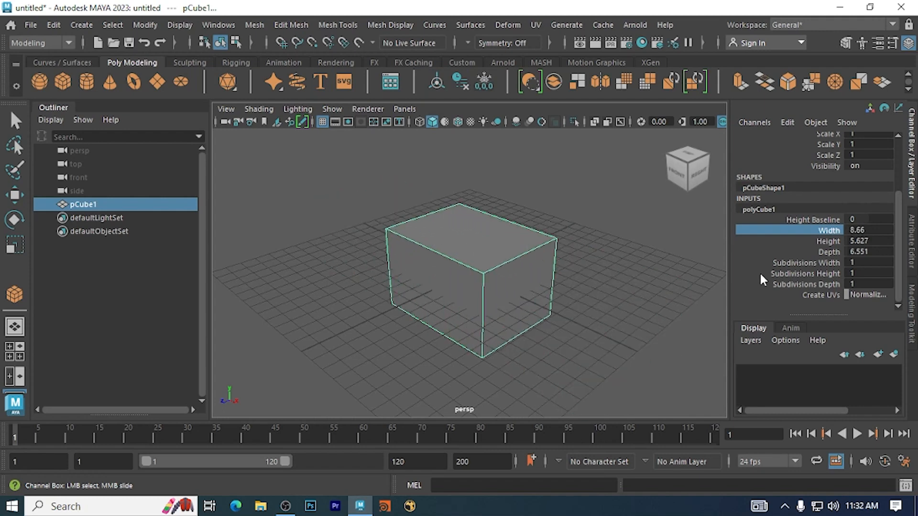
- Try interactively adjusting the cube's Subdivisions Height, and interactively raise its Subdivisions Width to 50
click(820, 273)
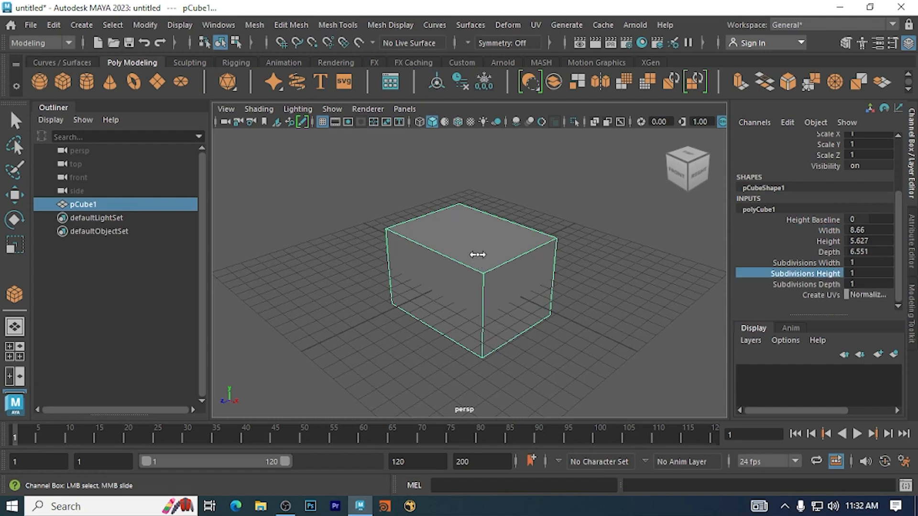
mouse_move(478, 254)
middle_down()
mouse_move(524, 250)
mouse_move(464, 254)
mouse_move(529, 252)
mouse_move(476, 254)
middle_up()
click(806, 263)
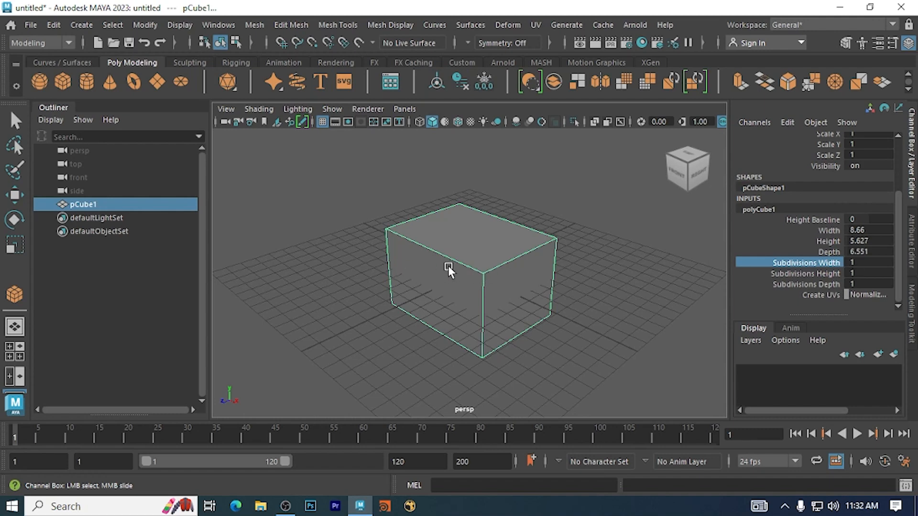
middle_drag(311, 255, 748, 301)
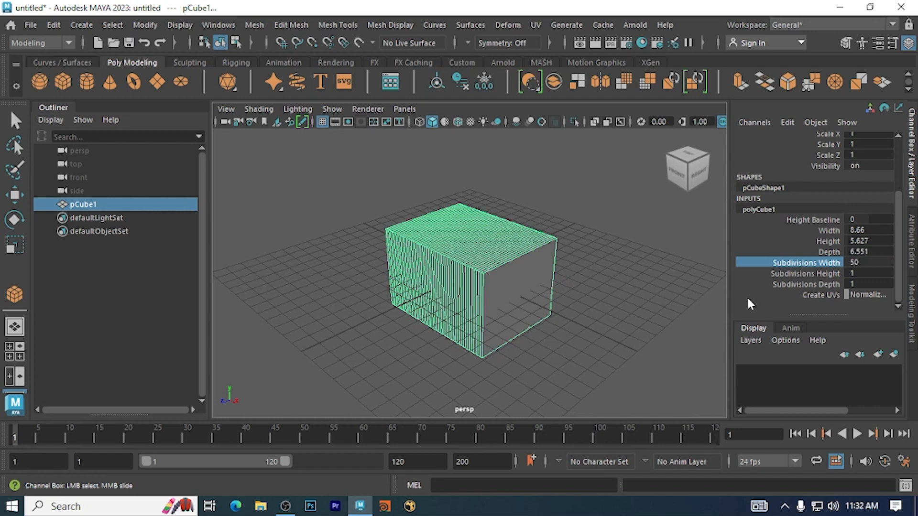
- Set the cube's Subdivisions Width to 100 and deselect the cube
double_click(865, 262)
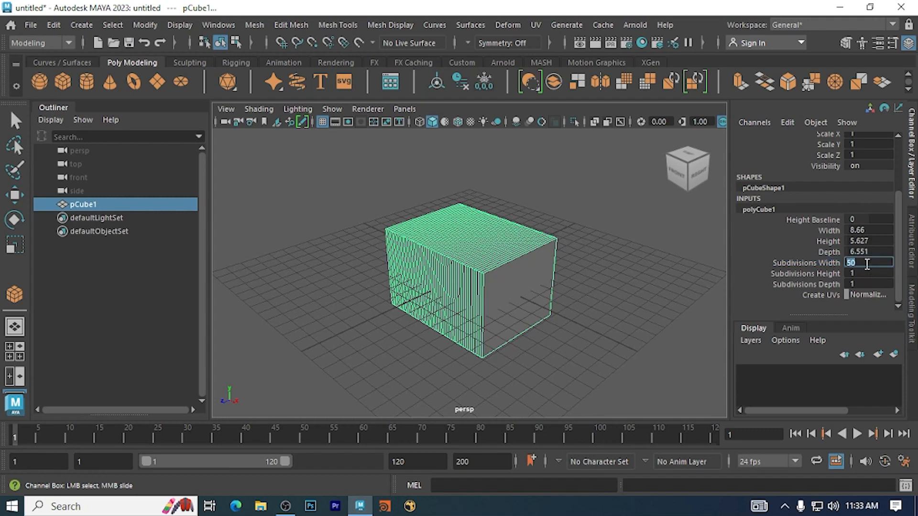
text(100)
key(Return)
click(602, 279)
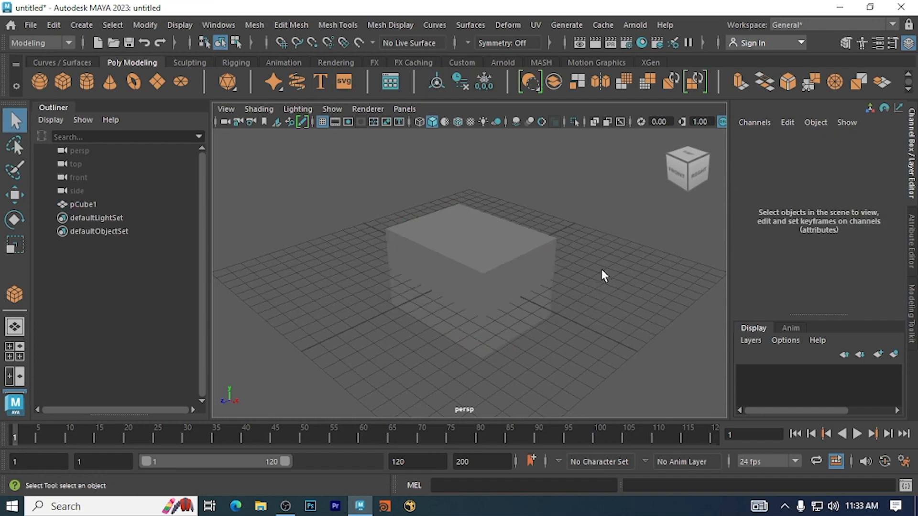
- Reselect the cube and restore its polyCube Subdivisions Width to 1
click(495, 282)
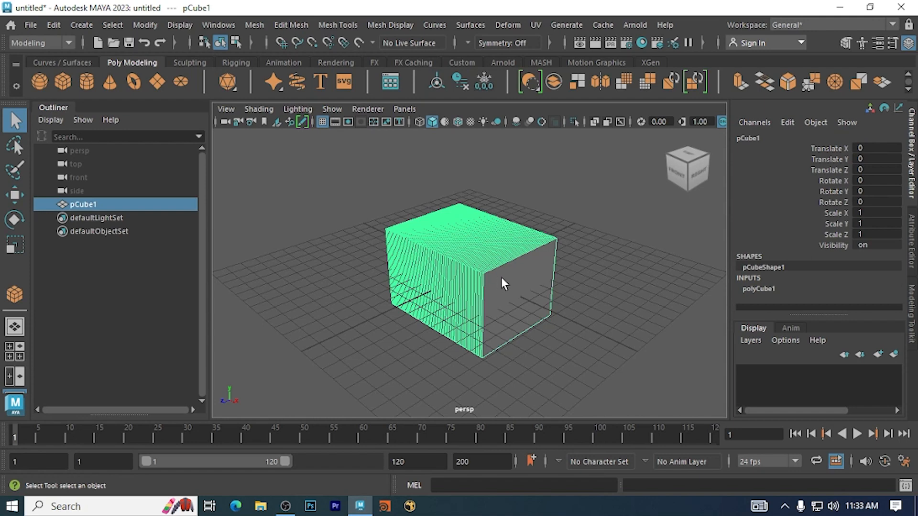
click(758, 289)
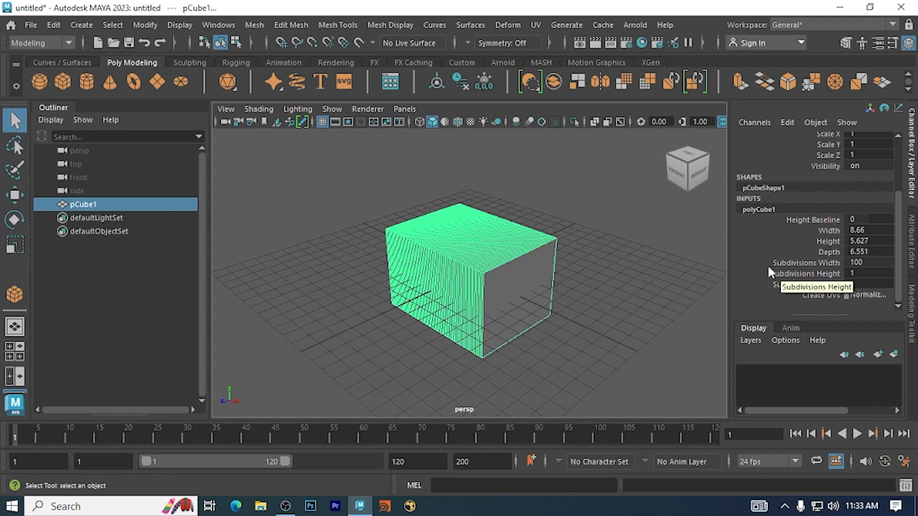
double_click(855, 263)
text(1)
key(Return)
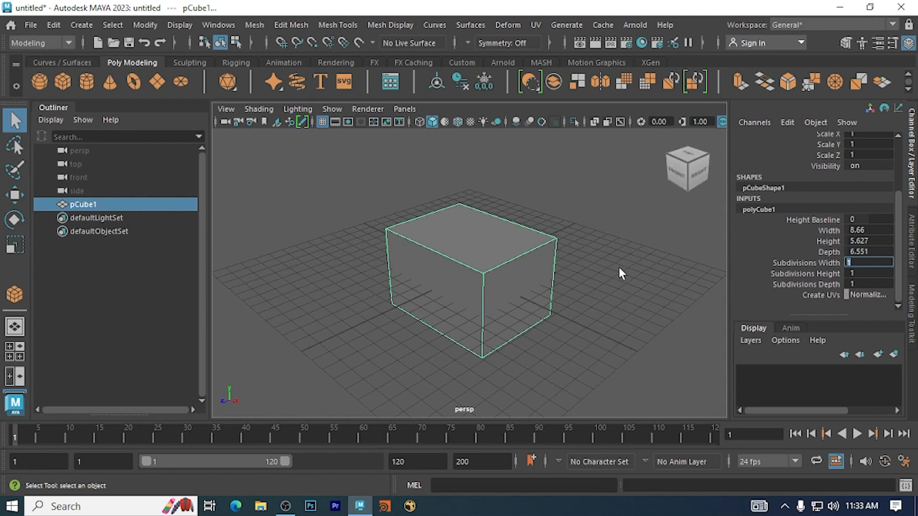
- Delete the cube from the scene
scroll(536, 279, down, 3)
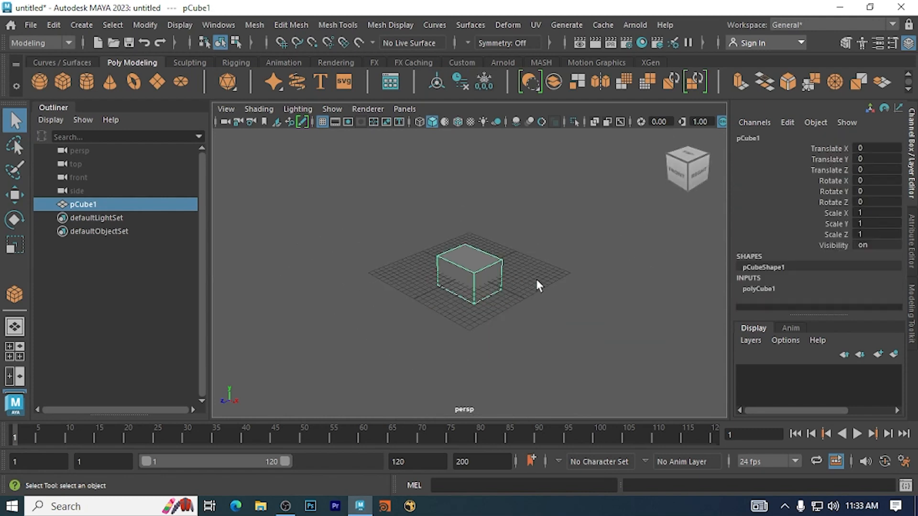
scroll(537, 279, up, 3)
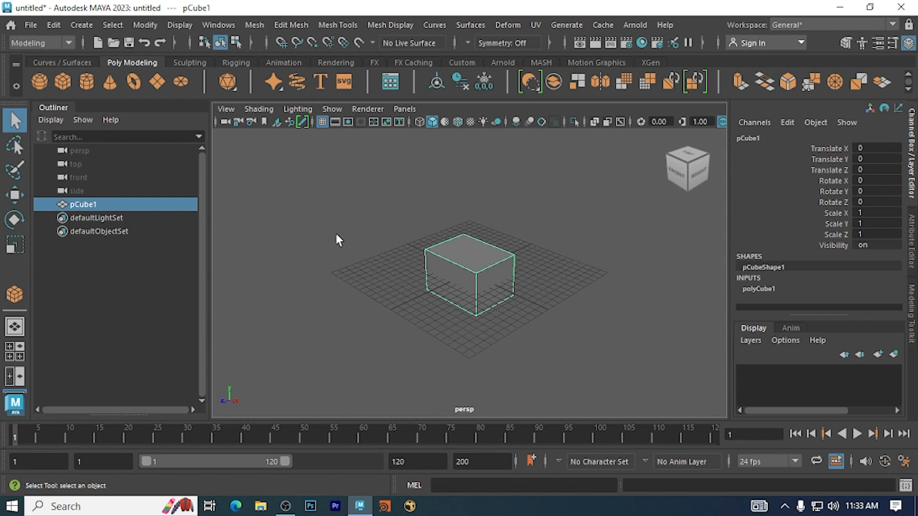
key(Delete)
- Turn off Interactive Creation for polygon primitives
click(52, 24)
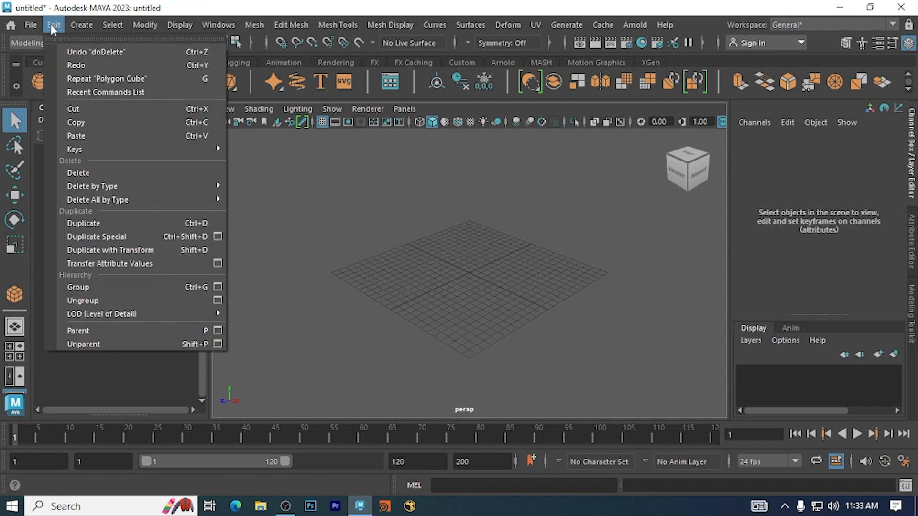
mouse_move(81, 24)
mouse_move(122, 75)
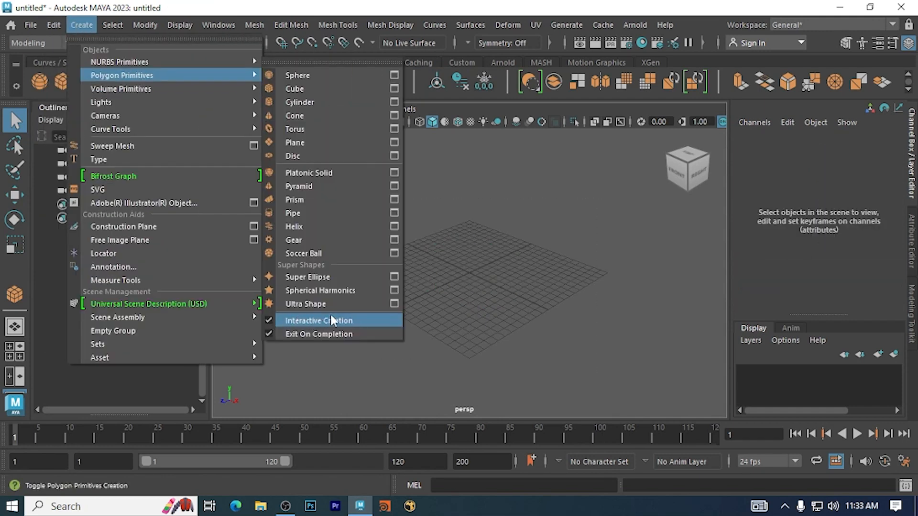
click(333, 321)
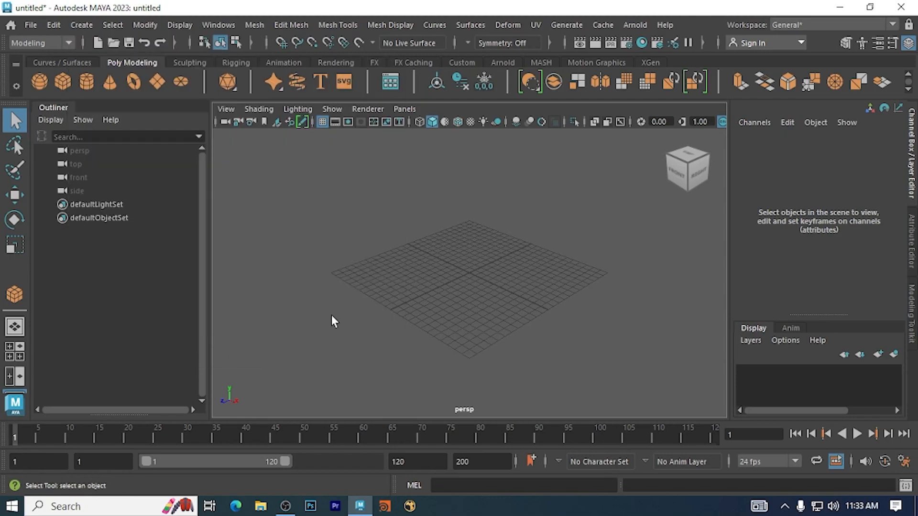